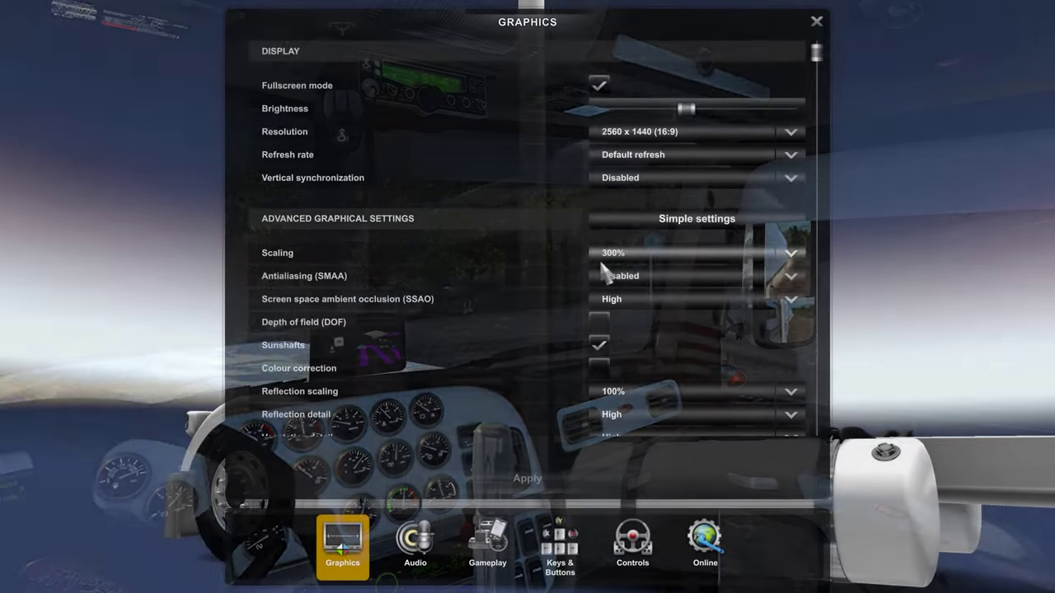
- Review the display and advanced graphical settings, from resolution and scaling down to light visibility ranges and pedestrians
scroll(614, 241, "down", 2)
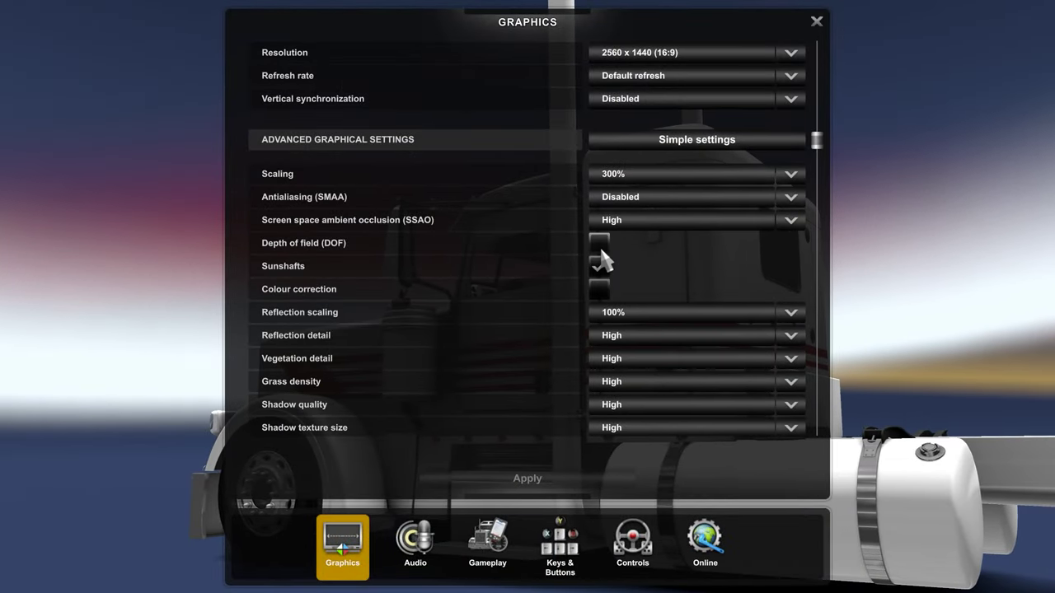
scroll(798, 264, "down", 2)
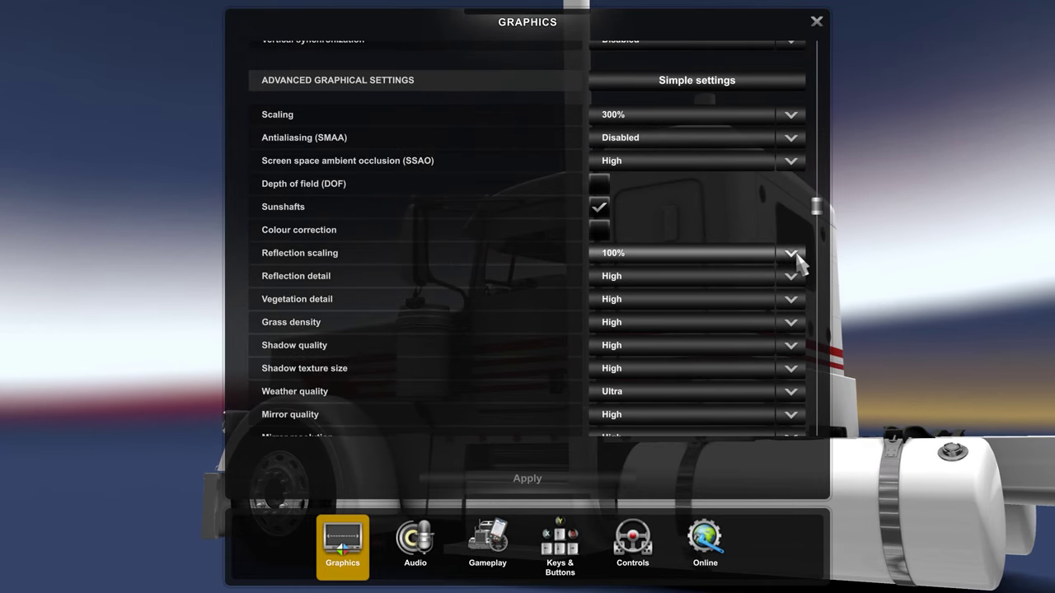
scroll(518, 224, "down", 2)
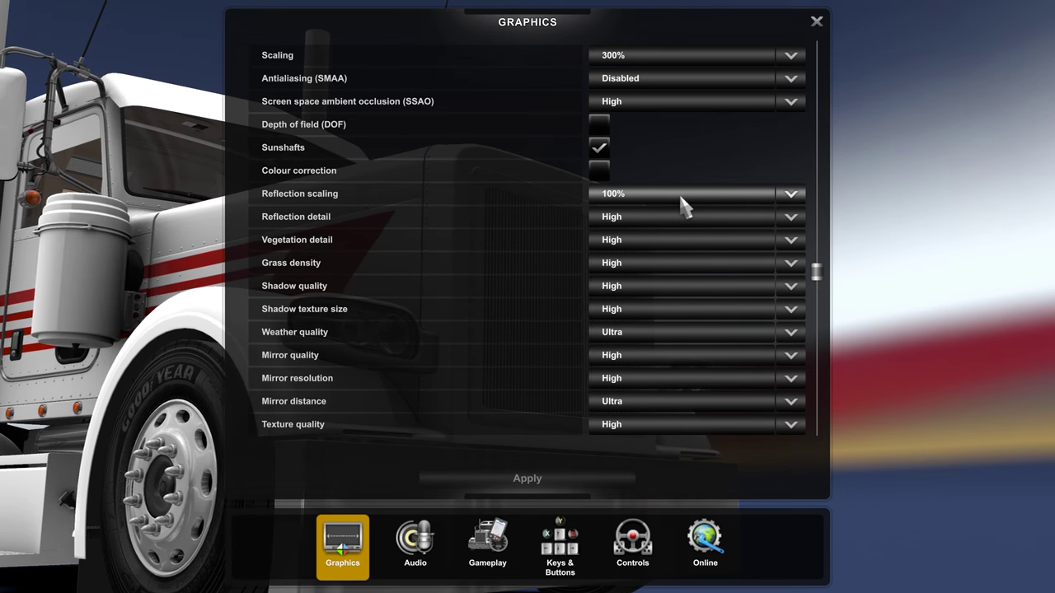
scroll(676, 213, "down", 2)
scroll(601, 264, "down", 2)
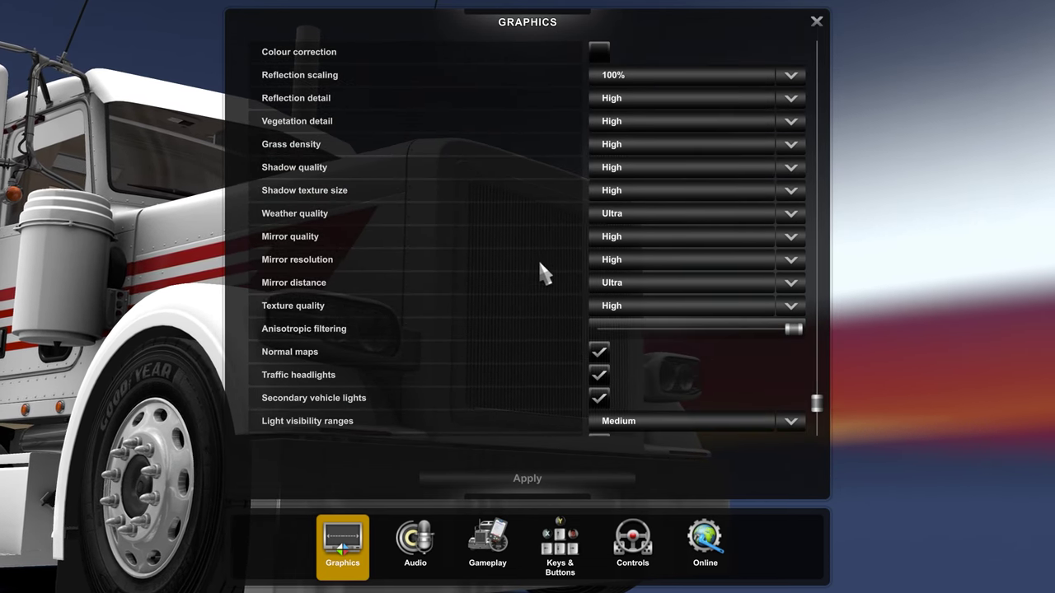
scroll(542, 275, "down", 1)
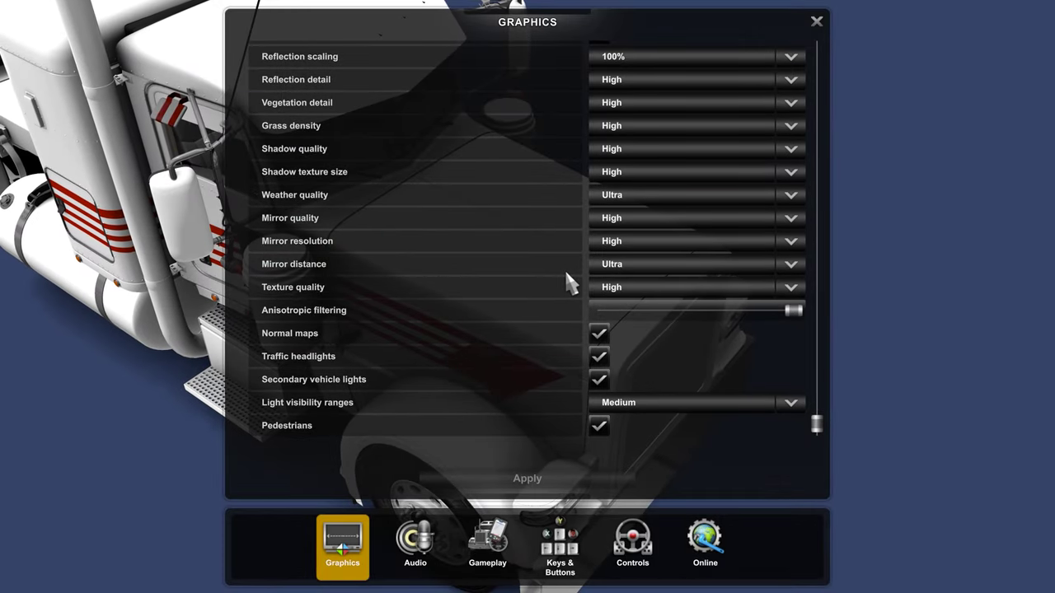
- Open the audio settings and review the individual sound volumes down to the voice navigation options
left_click(415, 543)
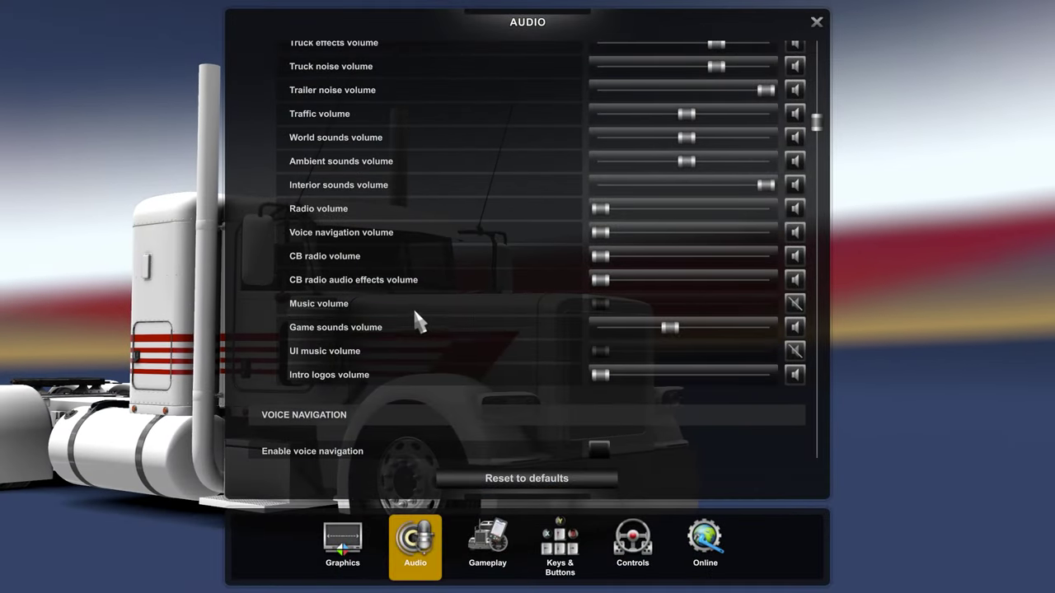
scroll(580, 355, "down", 4)
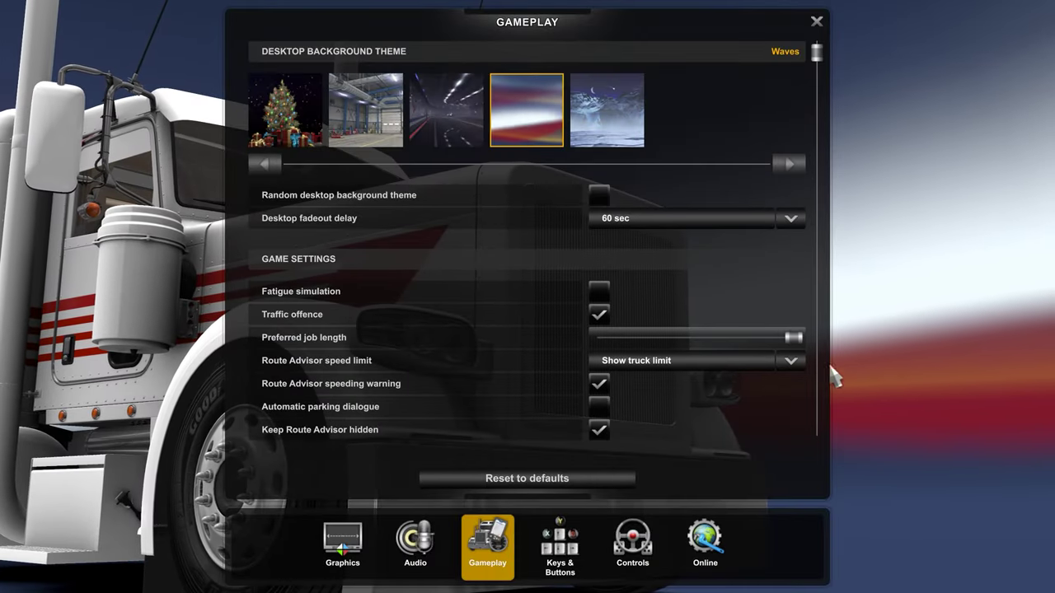
- Review the gameplay options, covering the game settings and the truck settings down to cabin accessories physics
scroll(526, 312, "down", 2)
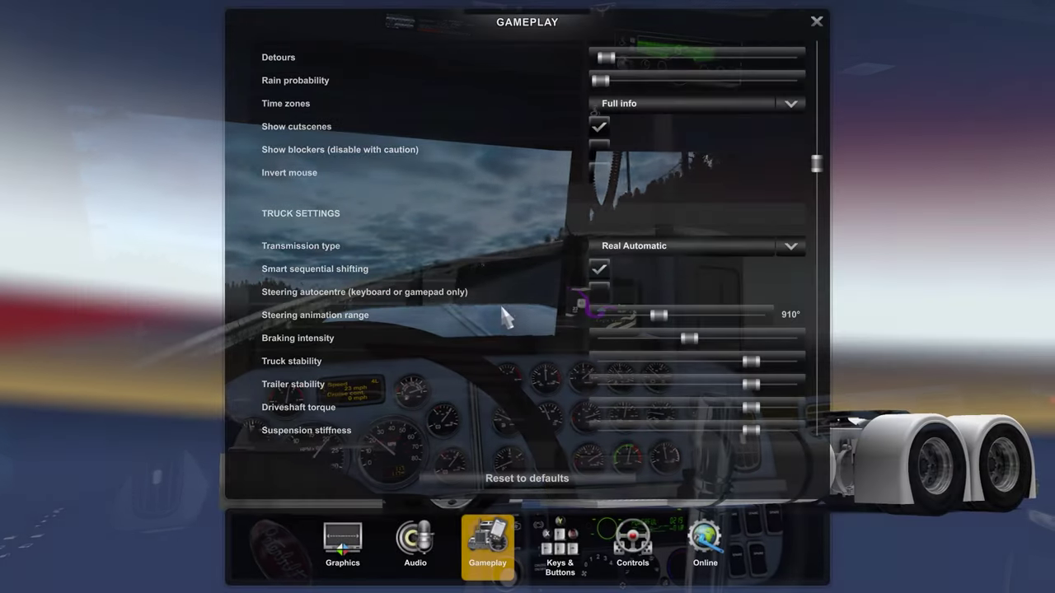
scroll(501, 322, "down", 2)
scroll(500, 306, "down", 2)
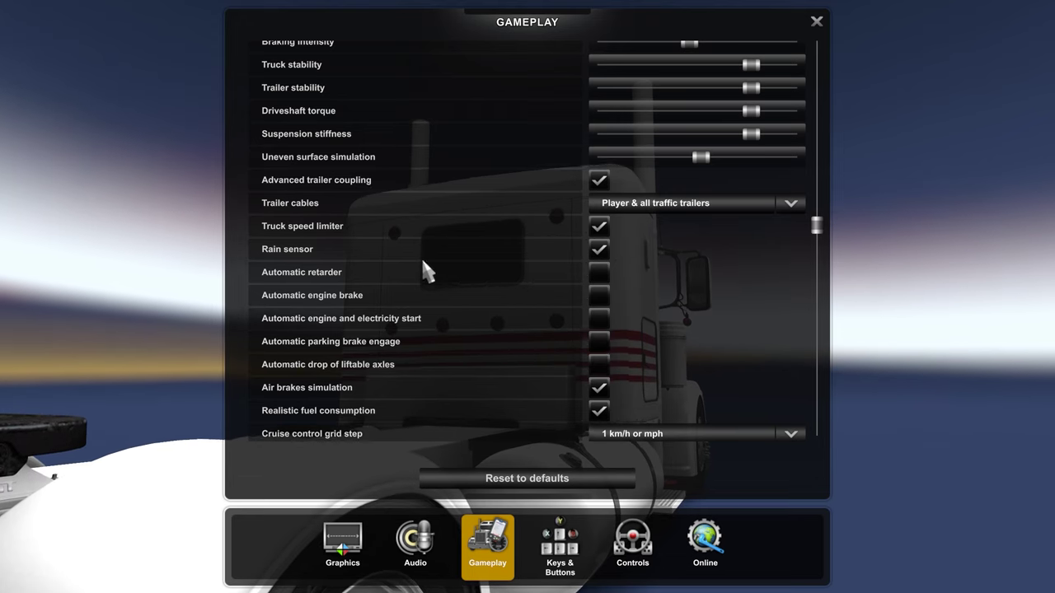
scroll(380, 251, "down", 2)
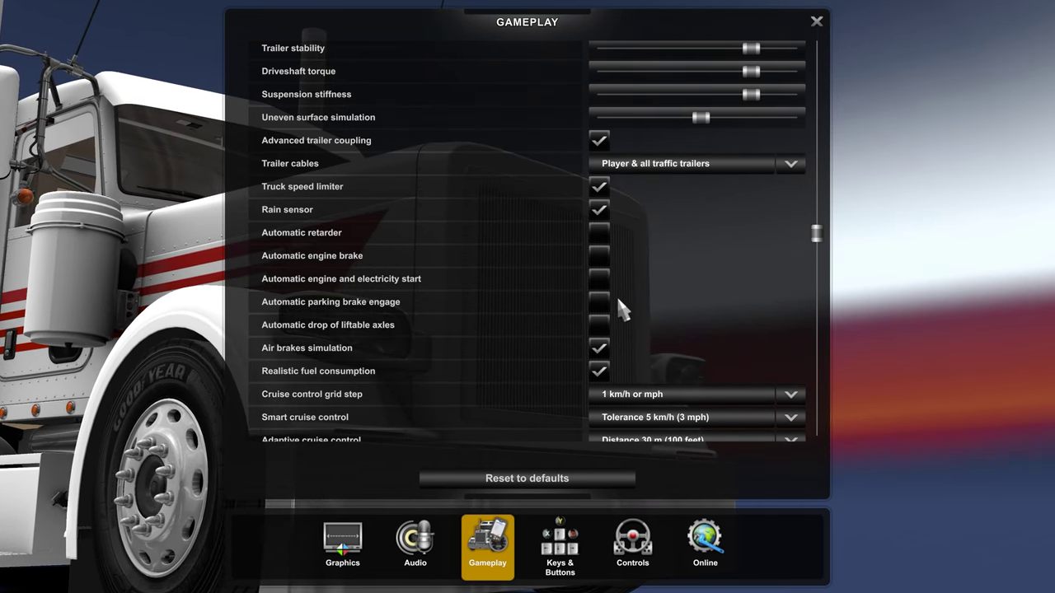
scroll(493, 269, "down", 2)
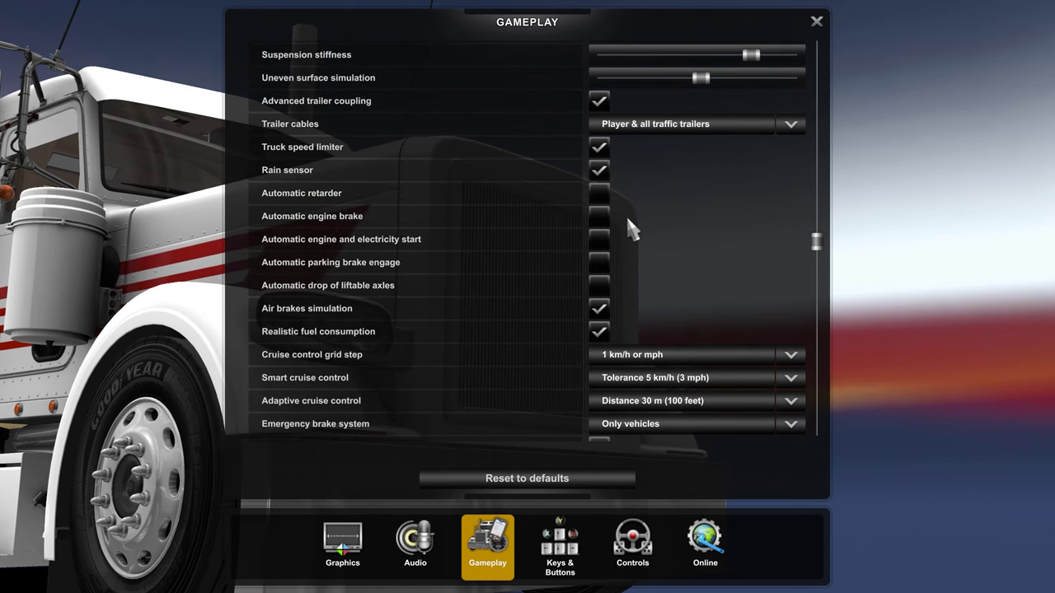
scroll(501, 226, "down", 2)
scroll(361, 299, "down", 1)
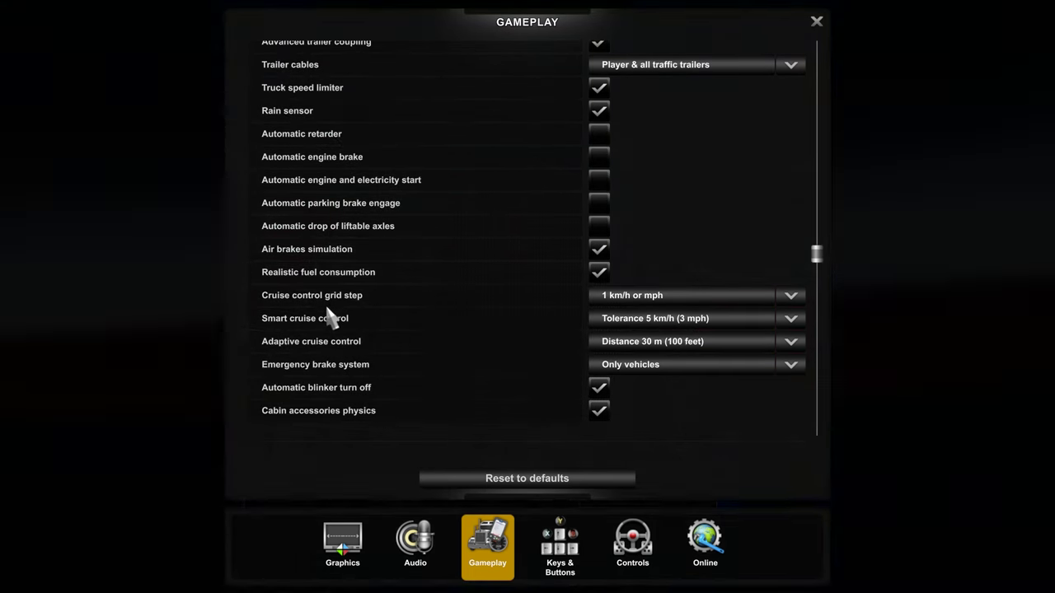
scroll(321, 371, "down", 1)
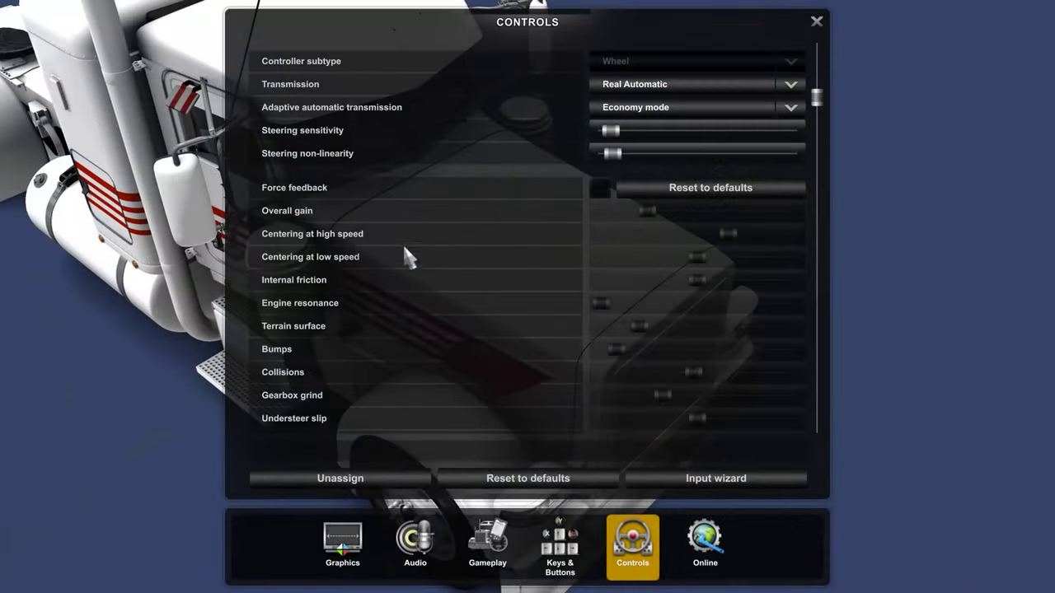
- Review the wheel's force feedback settings and the eye tracking options, including the gaze and head tracking settings
scroll(517, 233, "down", 2)
scroll(764, 264, "down", 2)
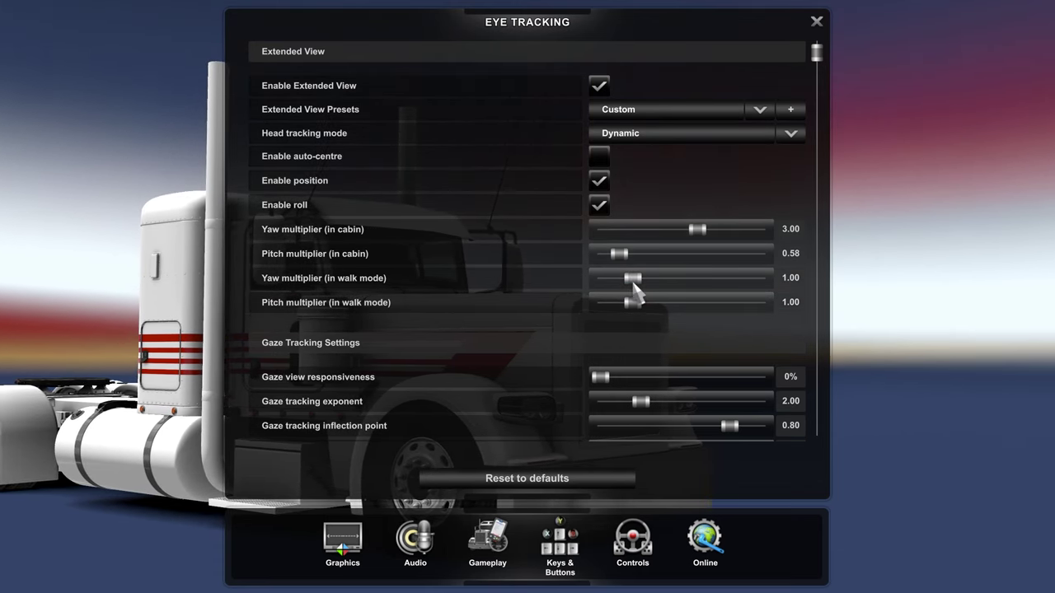
scroll(560, 278, "down", 2)
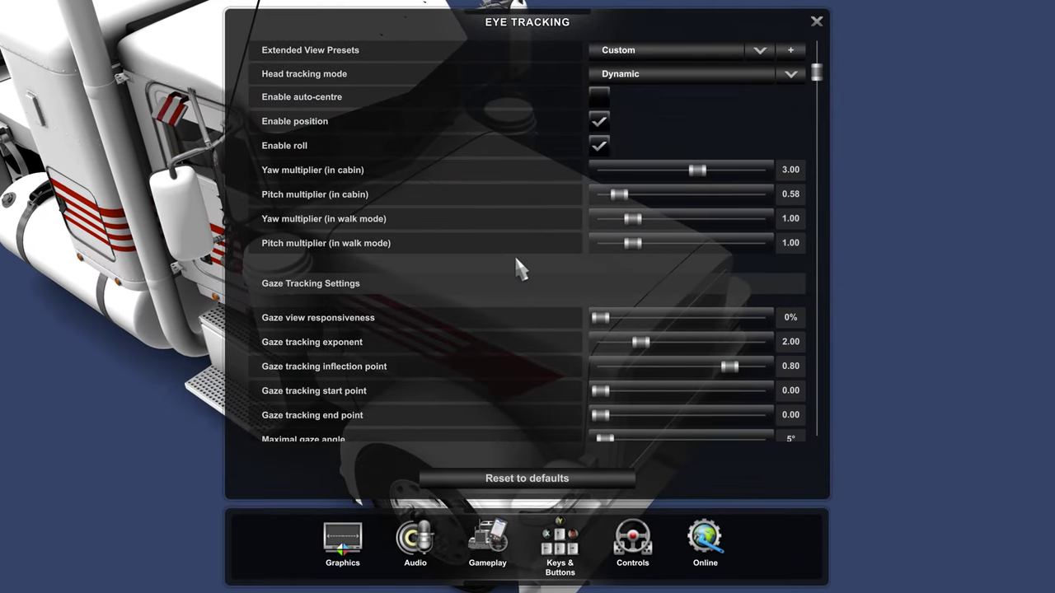
scroll(461, 214, "down", 3)
scroll(536, 169, "down", 11)
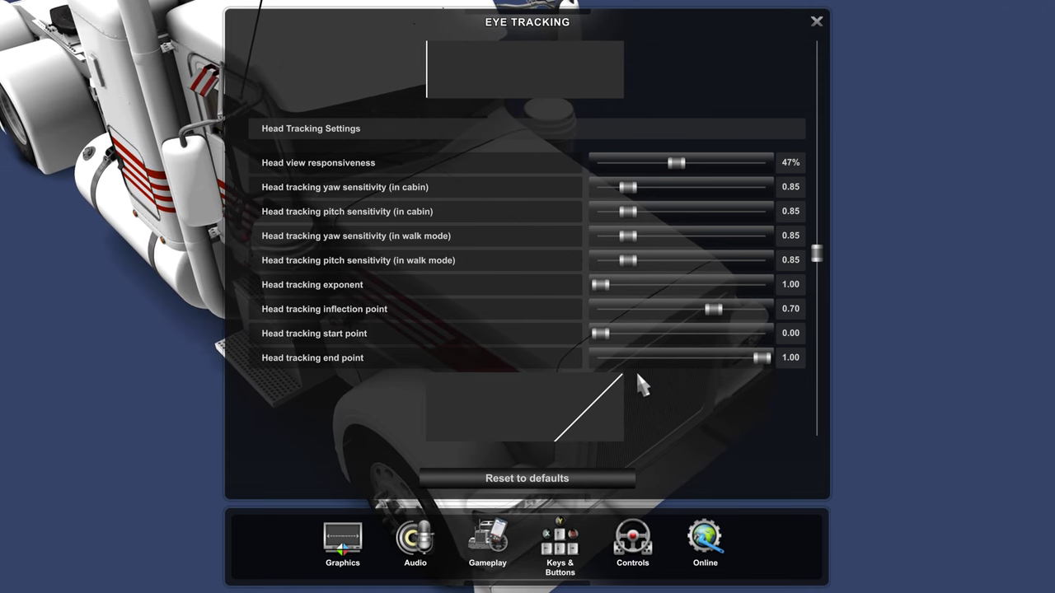
scroll(607, 376, "down", 12)
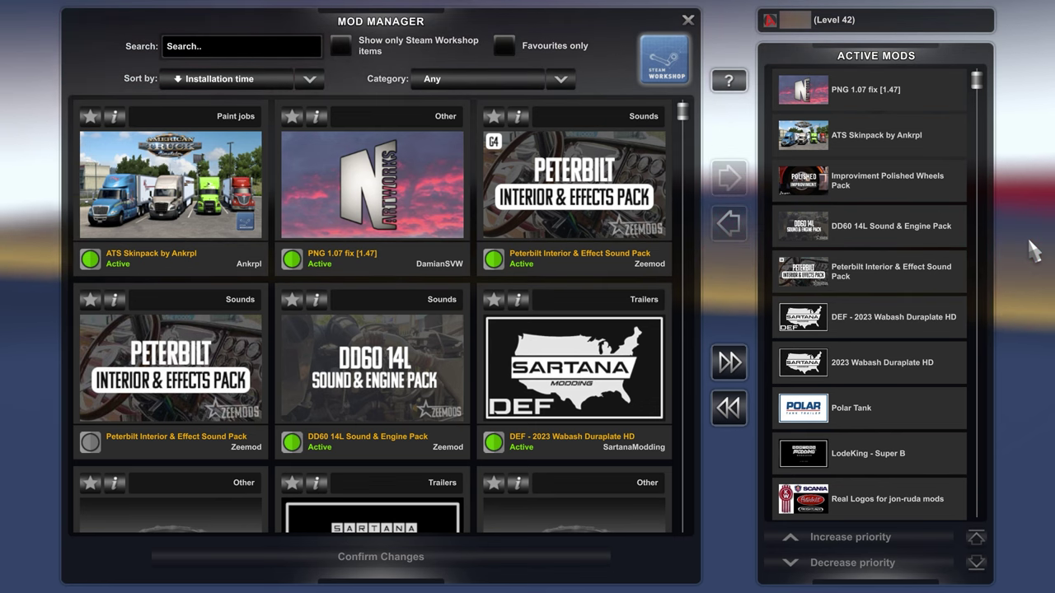
- Examine the active mods and their load order in the Mod Manager, from PNG 1.07 fix [1.47] down to Alaska North to the future
scroll(907, 237, "down", 1)
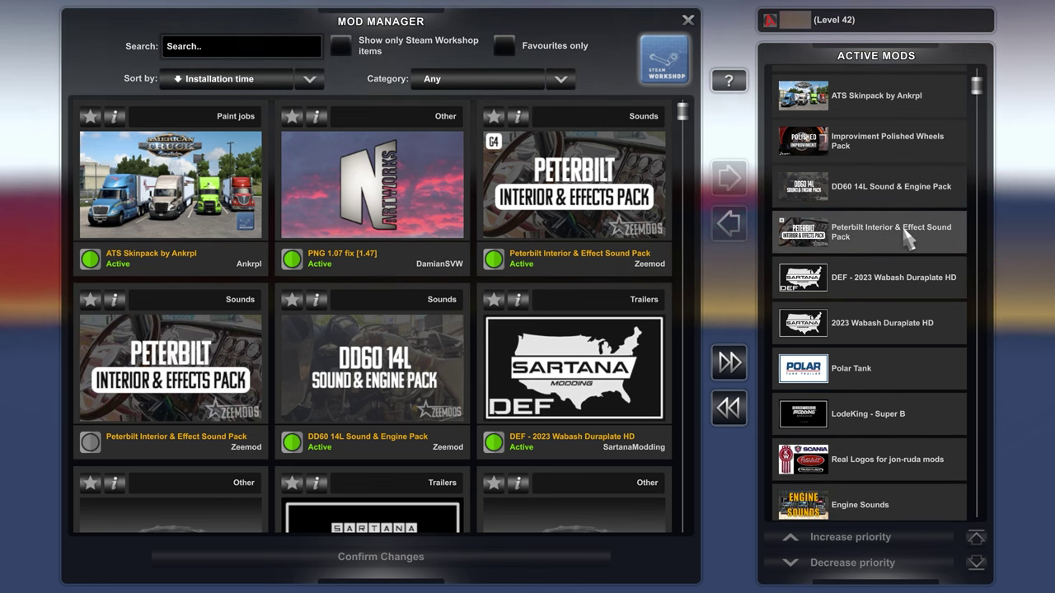
scroll(906, 237, "down", 2)
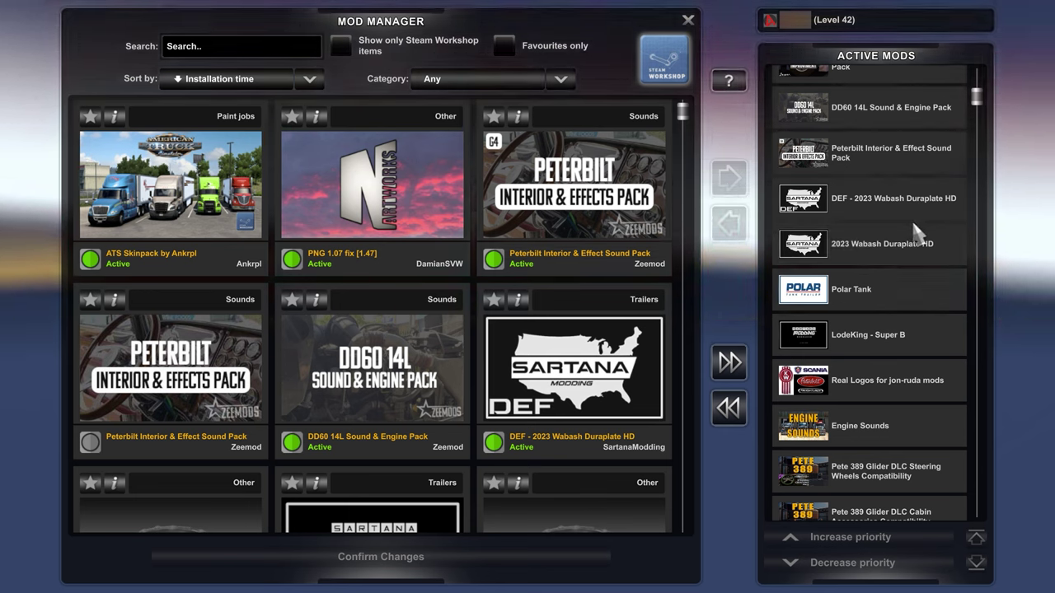
scroll(915, 235, "down", 2)
scroll(923, 244, "down", 3)
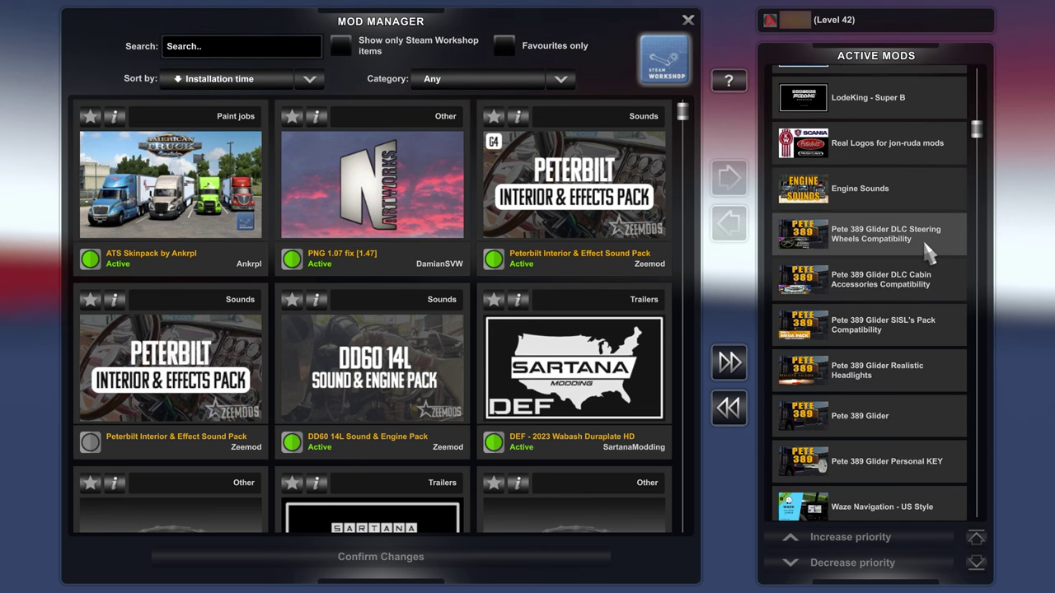
scroll(925, 256, "down", 6)
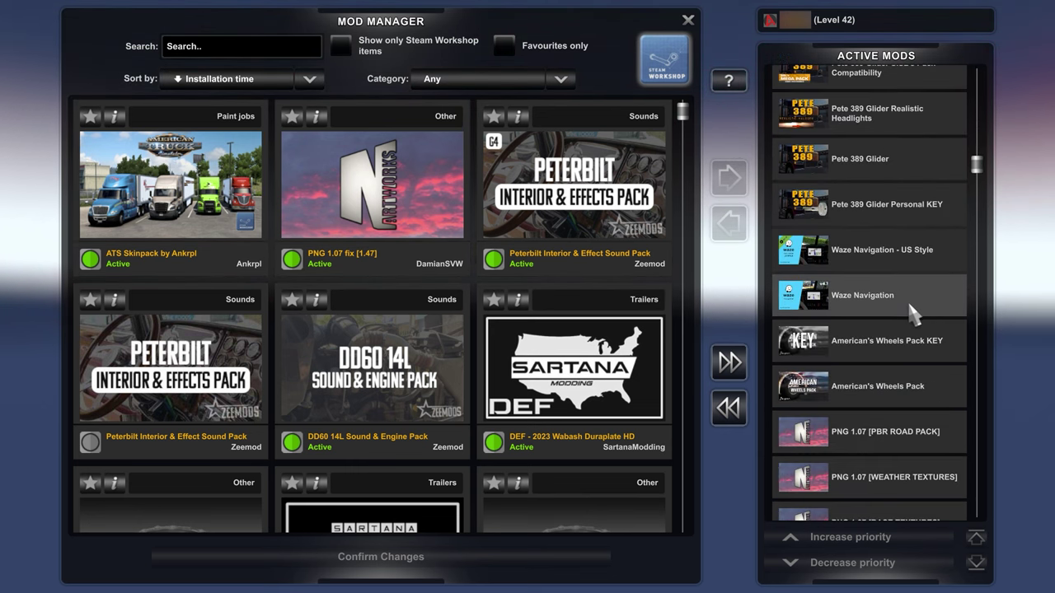
scroll(912, 321, "down", 1)
scroll(899, 333, "up", 2)
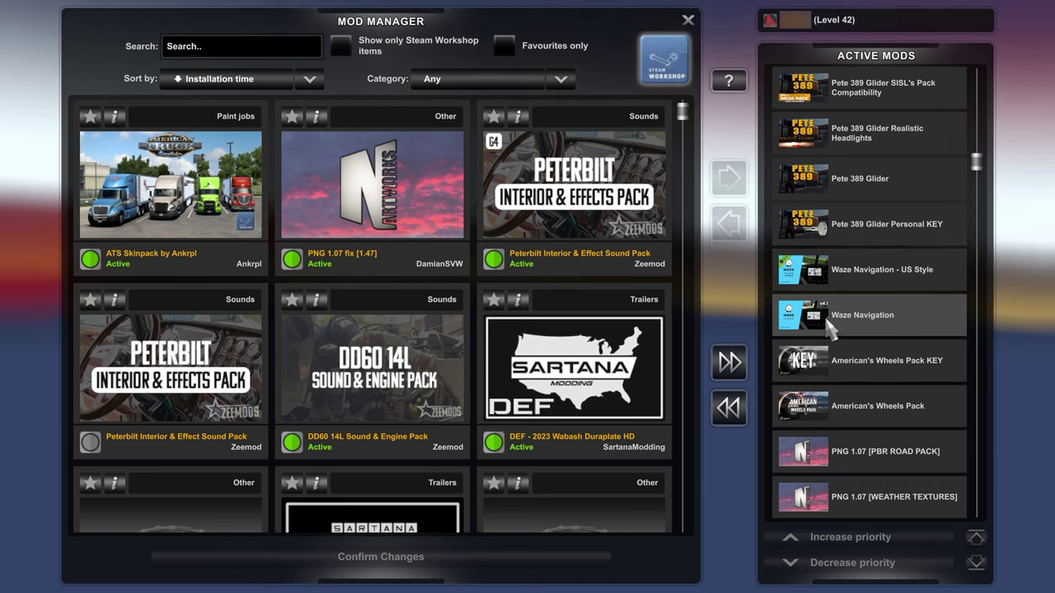
scroll(848, 329, "down", 6)
scroll(947, 409, "down", 2)
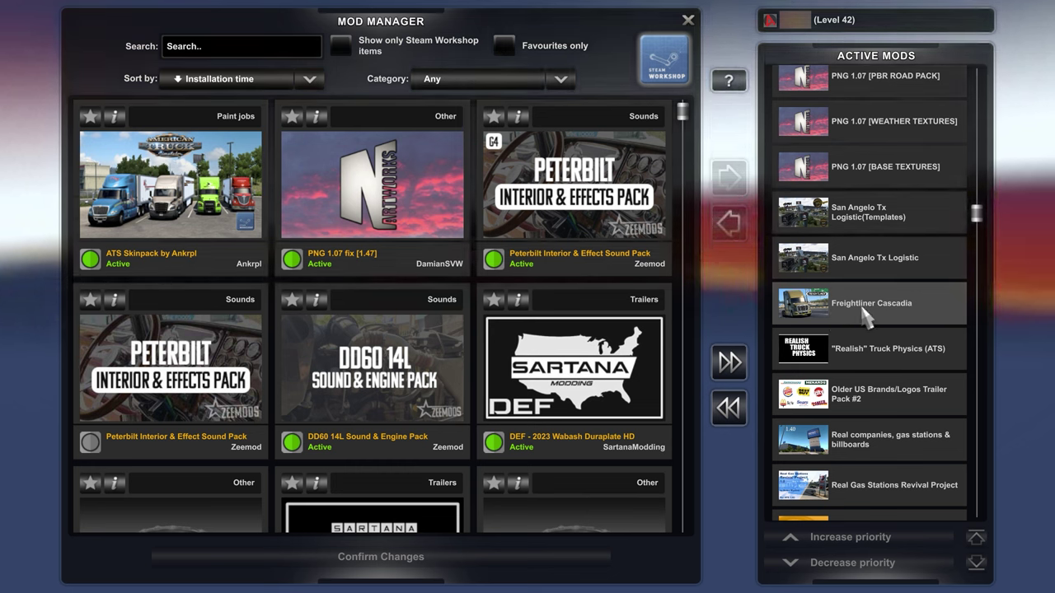
scroll(873, 309, "down", 1)
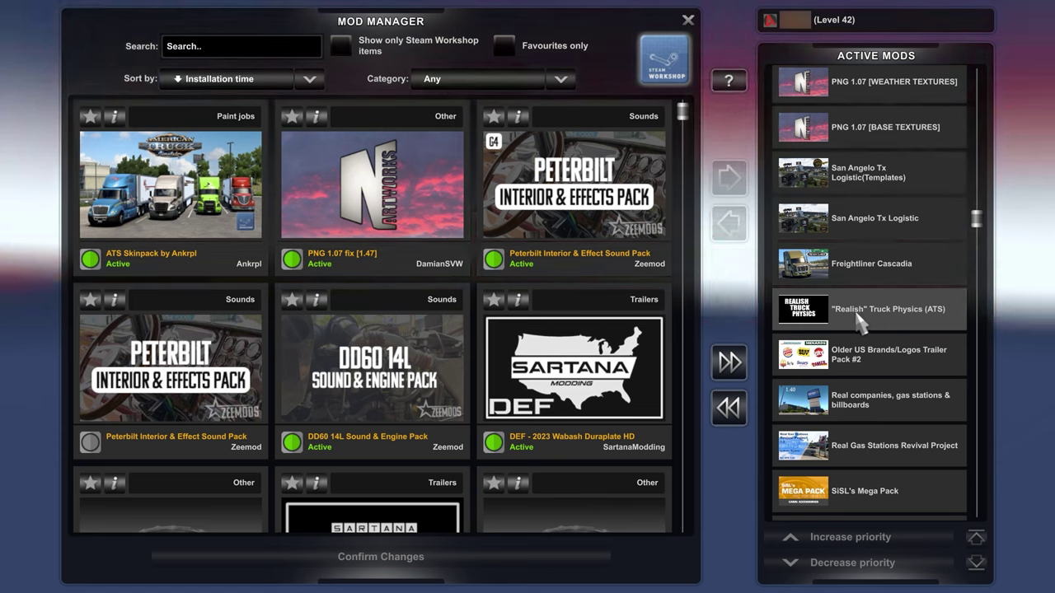
scroll(859, 291, "up", 1)
scroll(865, 292, "down", 1)
scroll(845, 307, "down", 2)
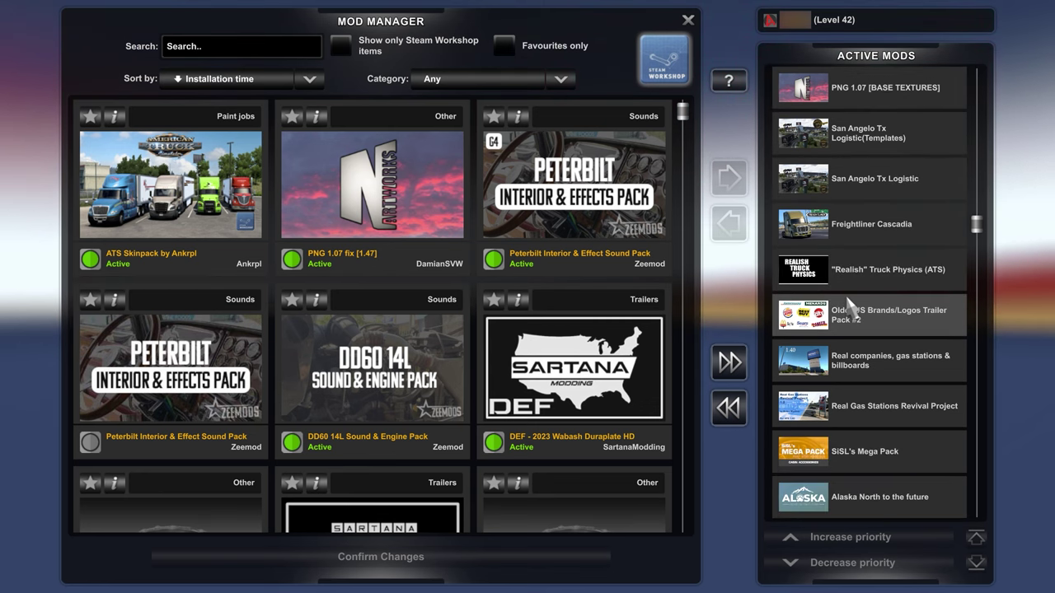